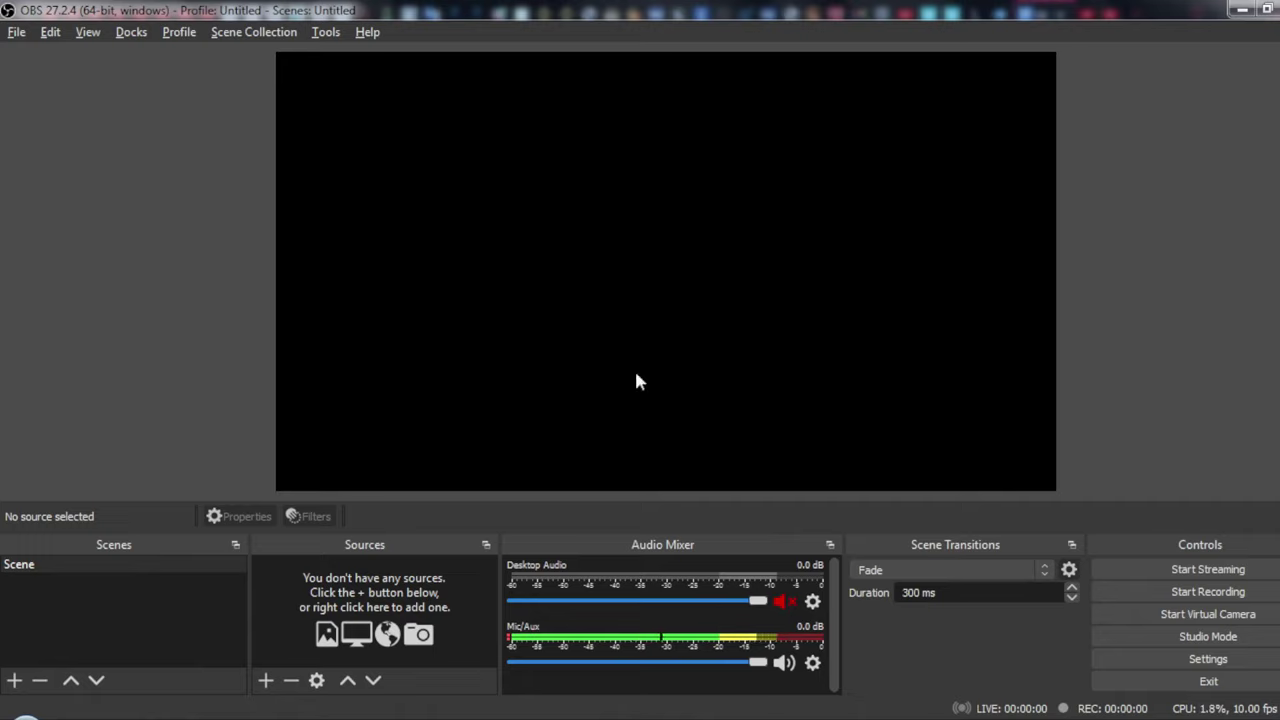
In the Audio settings, set Desktop Audio 2 to the Default device and apply the change.
{"action": "left_click", "coordinate": [1206, 660]}
{"action": "left_click", "coordinate": [15, 32]}
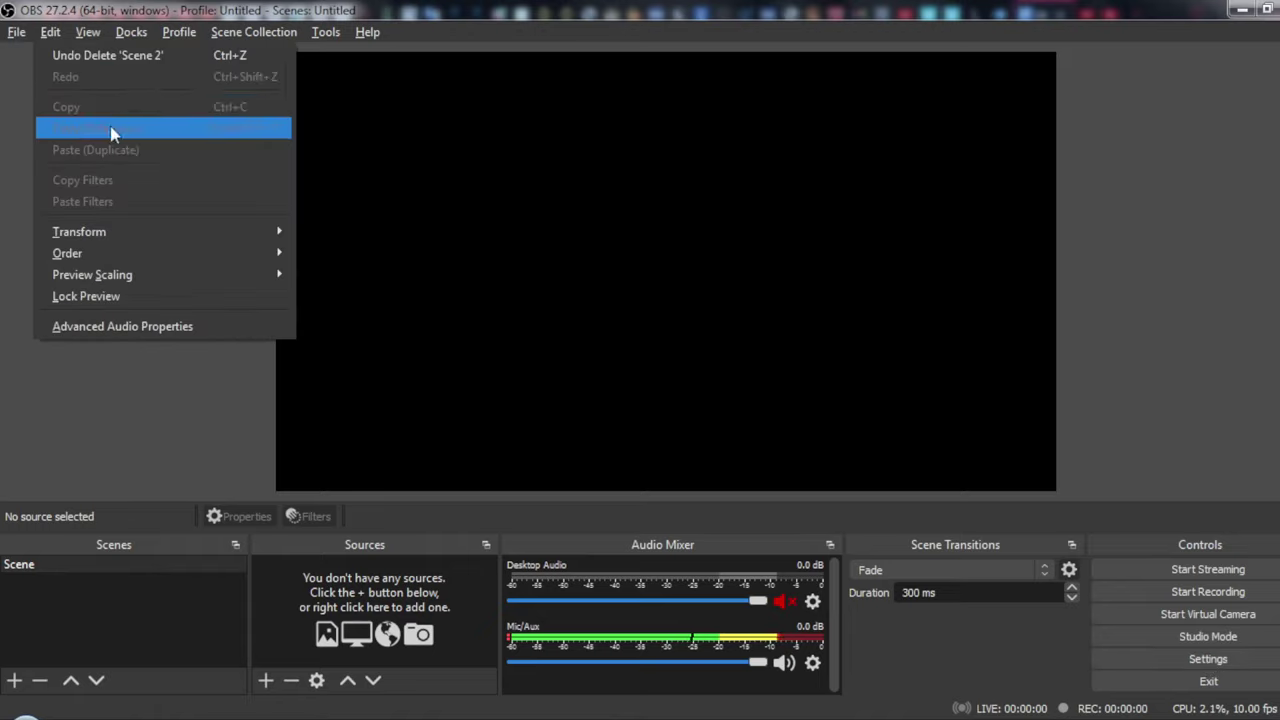
{"action": "left_click", "coordinate": [40, 102]}
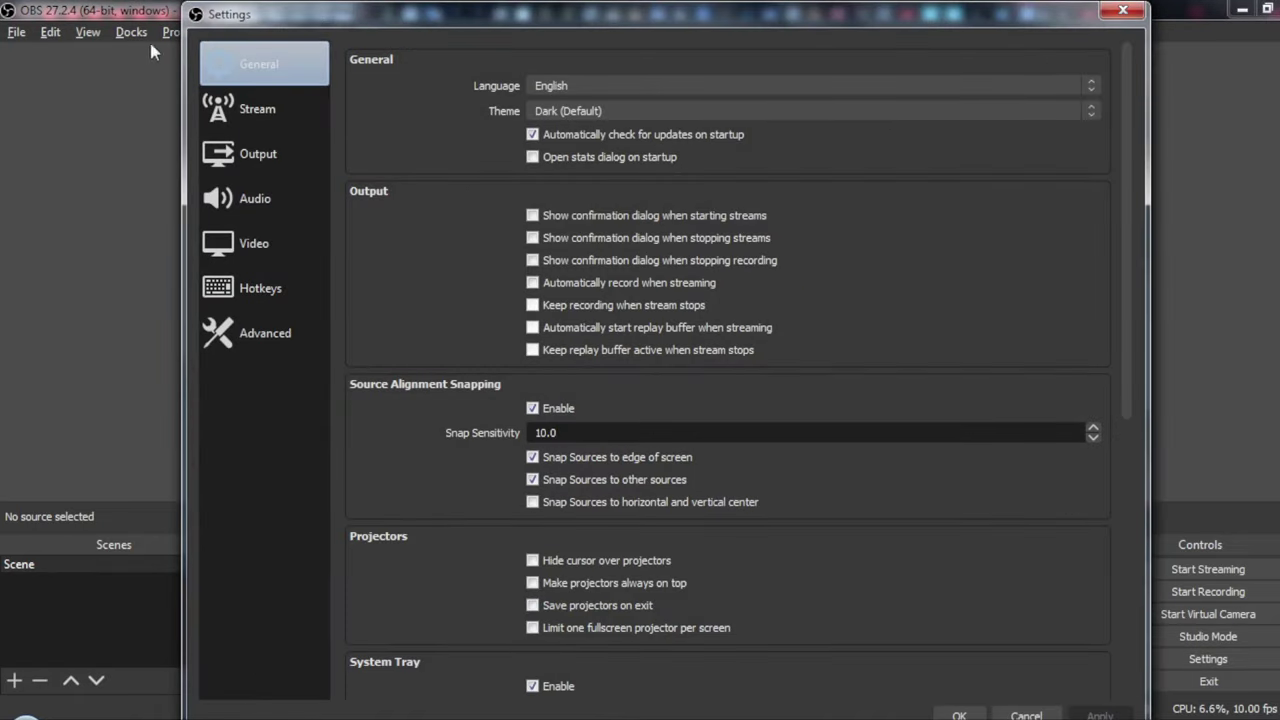
{"action": "left_click", "coordinate": [253, 203]}
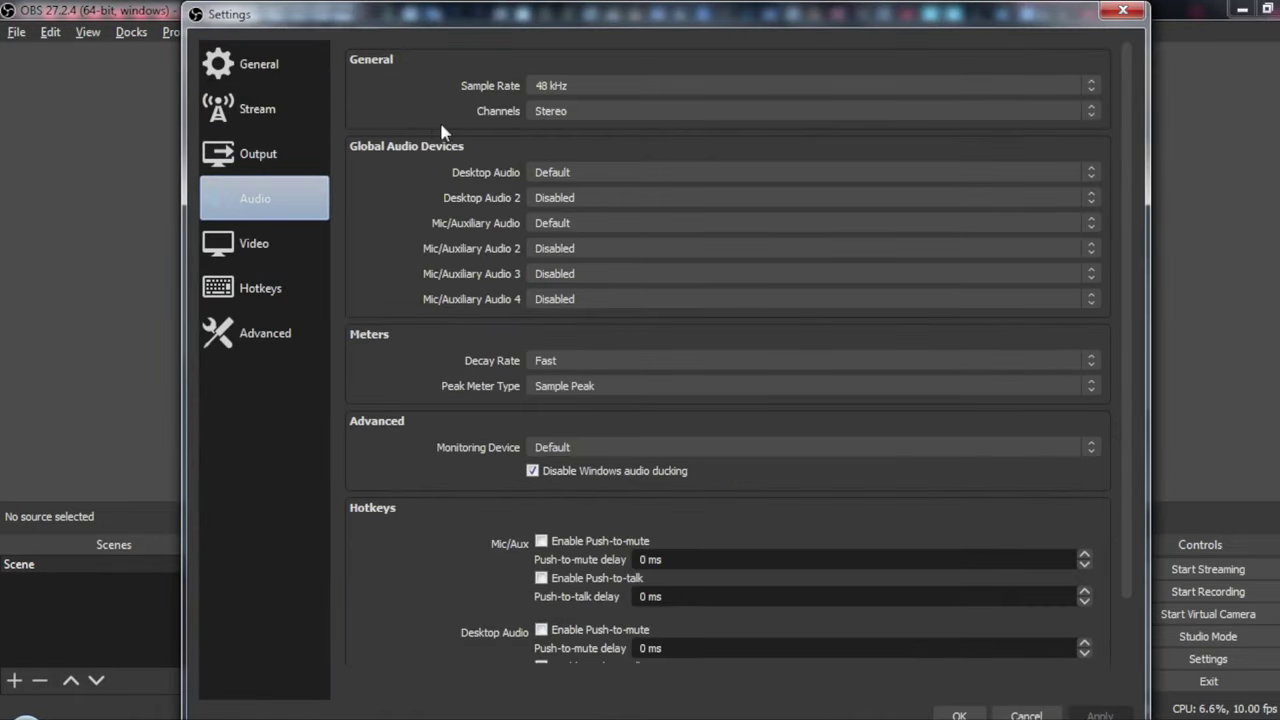
{"action": "left_click", "coordinate": [558, 199]}
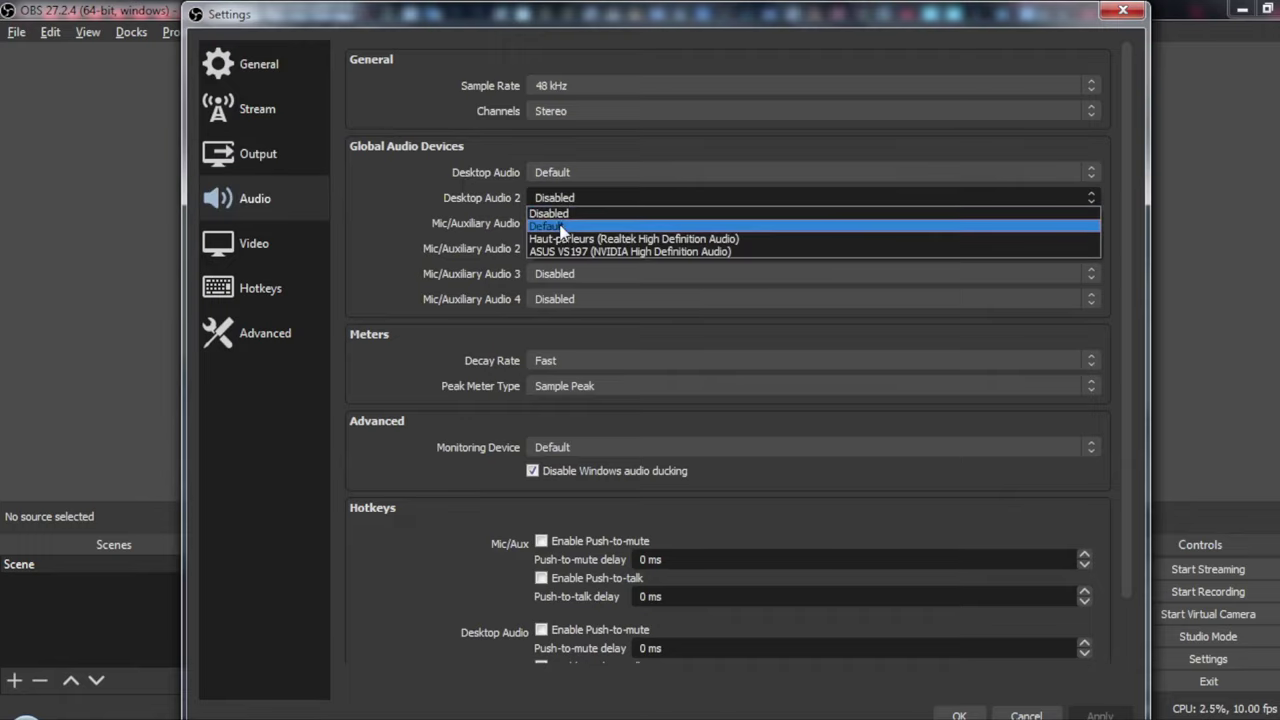
{"action": "left_click", "coordinate": [562, 227]}
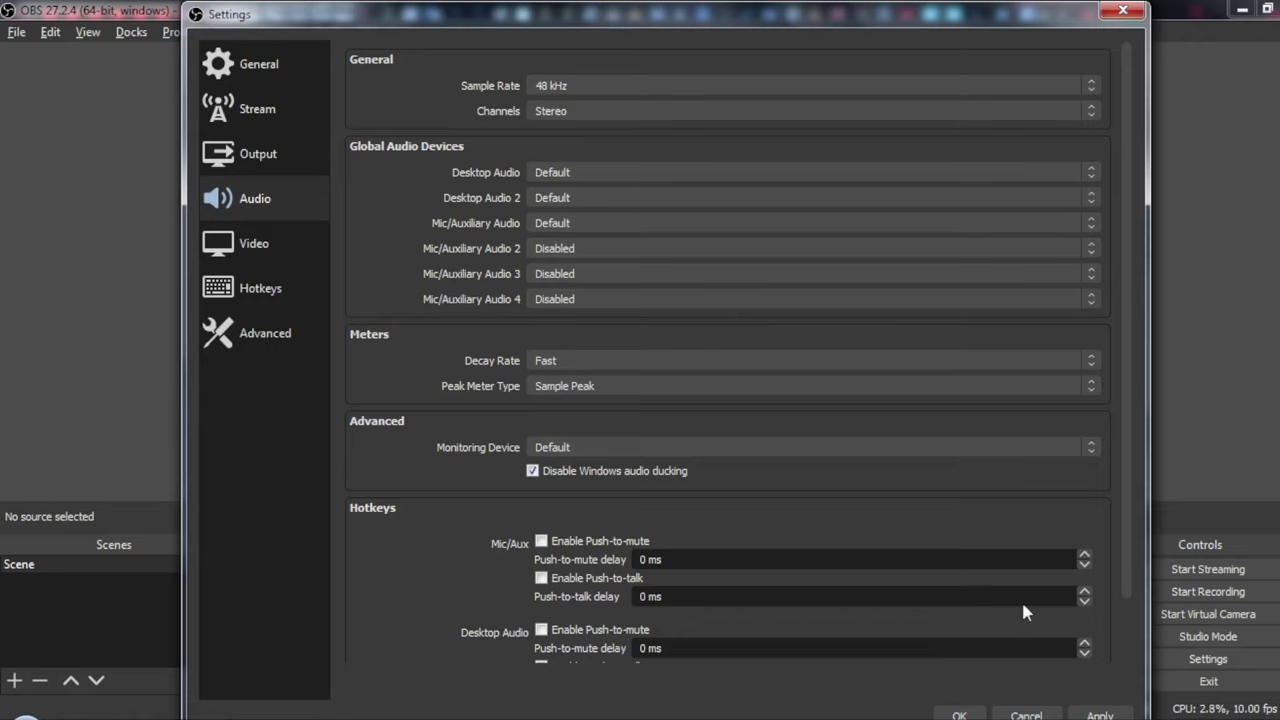
{"action": "left_click", "coordinate": [1100, 715]}
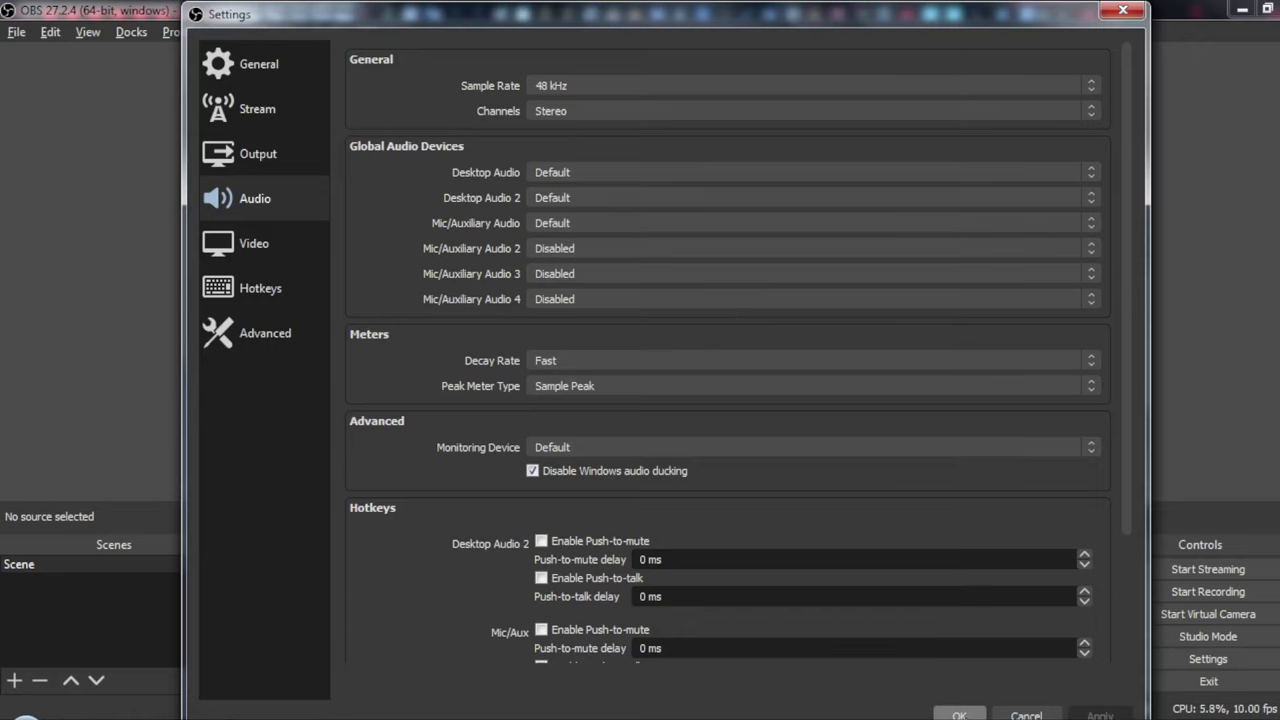
{"action": "left_click", "coordinate": [959, 715]}
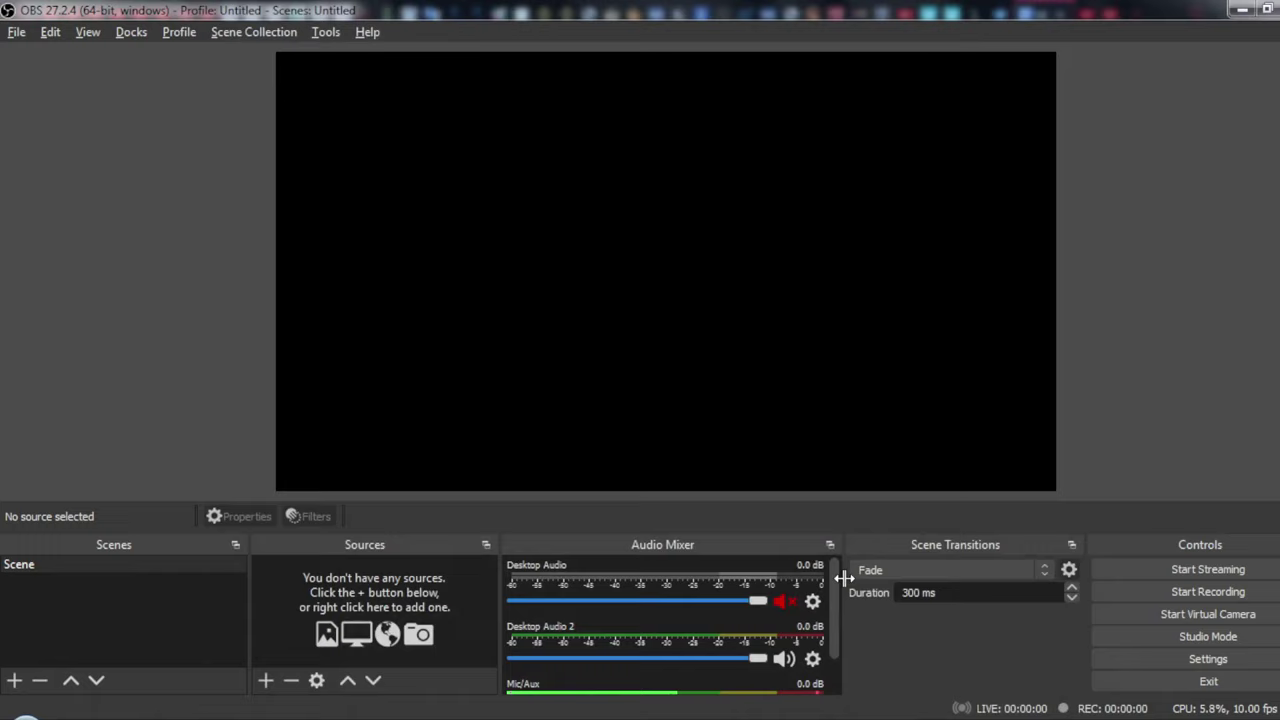
Enlarge the audio mixer docks to show all three channels, and unmute Desktop Audio.
{"action": "left_click_drag", "start_coordinate": [841, 541], "coordinate": [910, 545]}
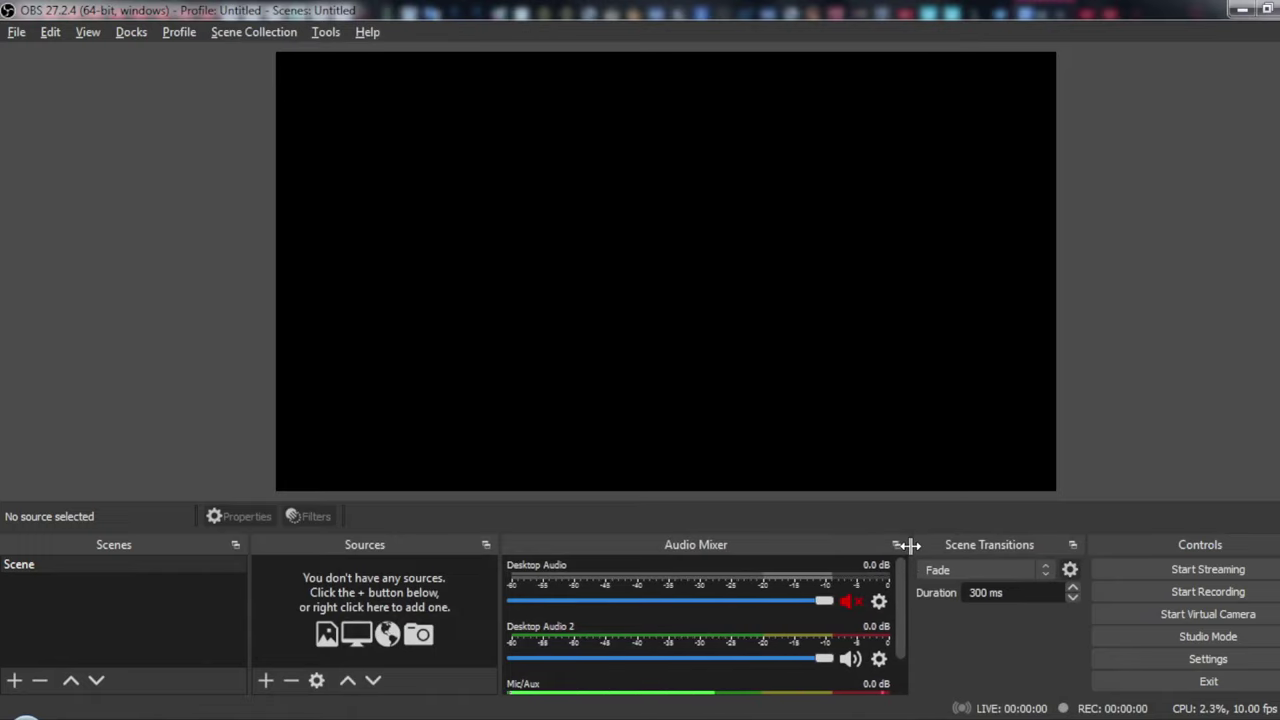
{"action": "left_click_drag", "start_coordinate": [493, 540], "coordinate": [487, 540]}
{"action": "scroll", "coordinate": [730, 616], "scroll_direction": "down", "scroll_amount": 1}
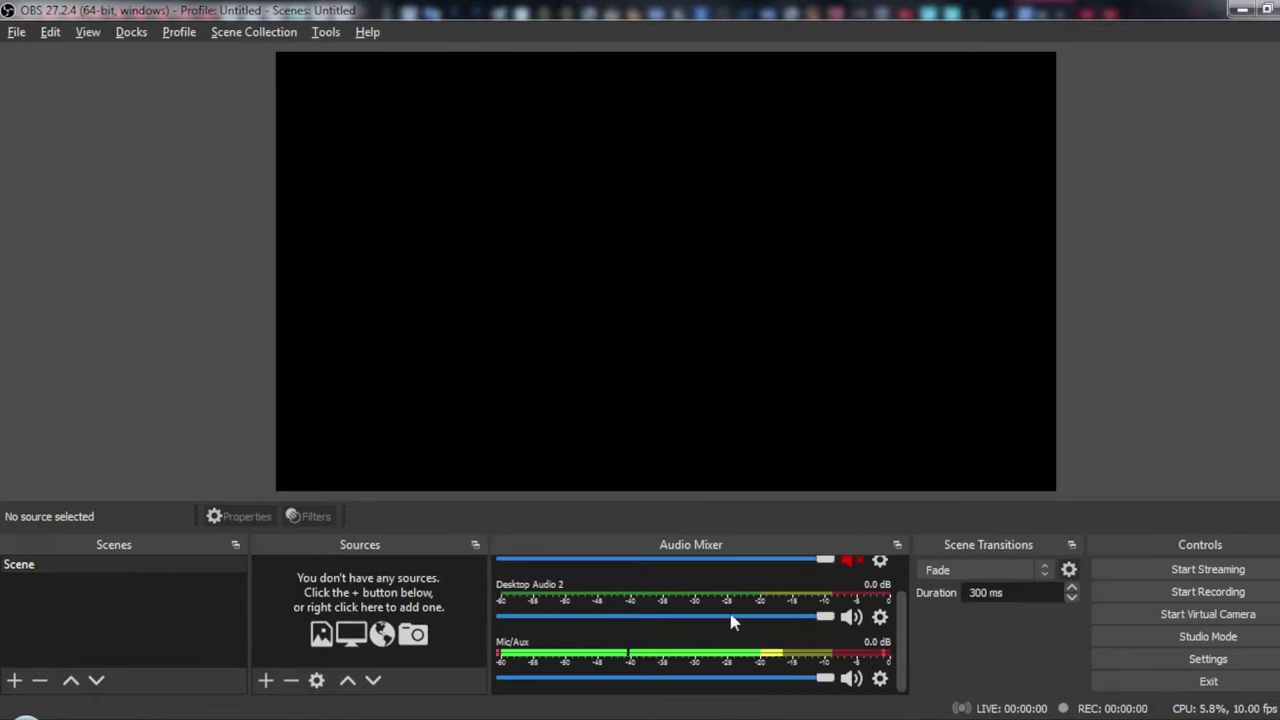
{"action": "left_click_drag", "start_coordinate": [711, 531], "coordinate": [716, 416]}
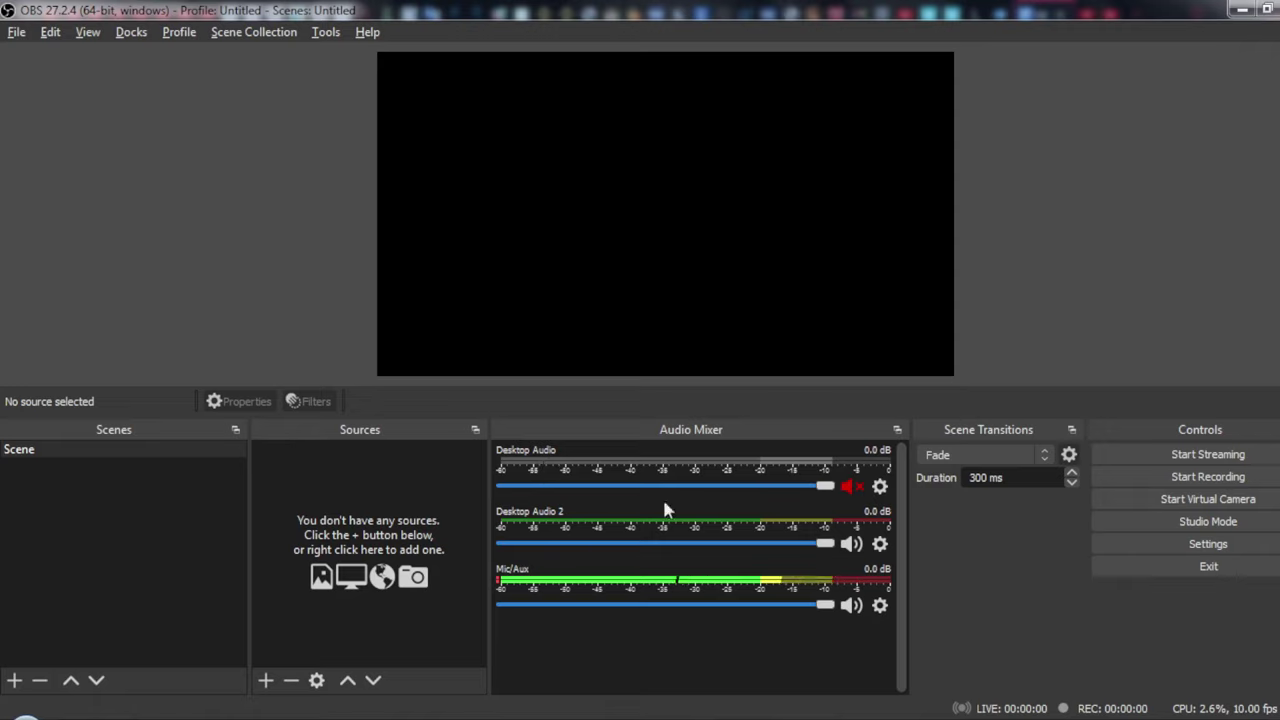
{"action": "left_click", "coordinate": [851, 486]}
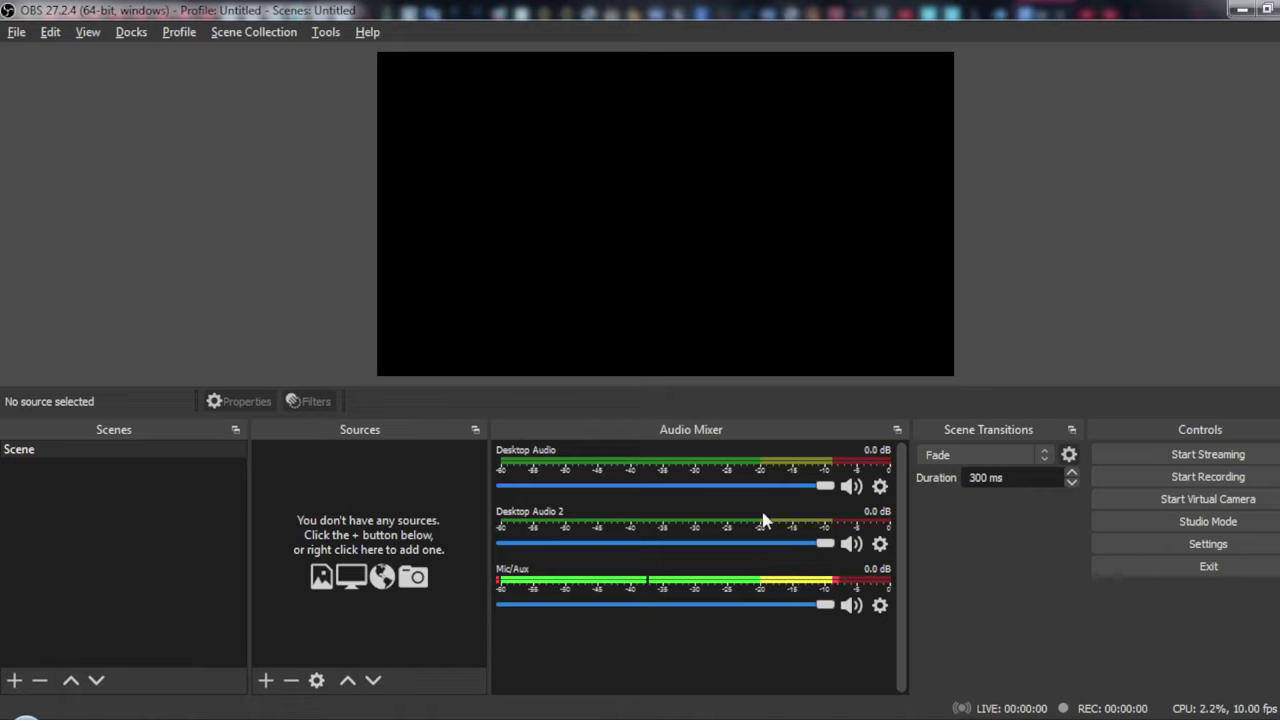
{"action": "left_click", "coordinate": [879, 543]}
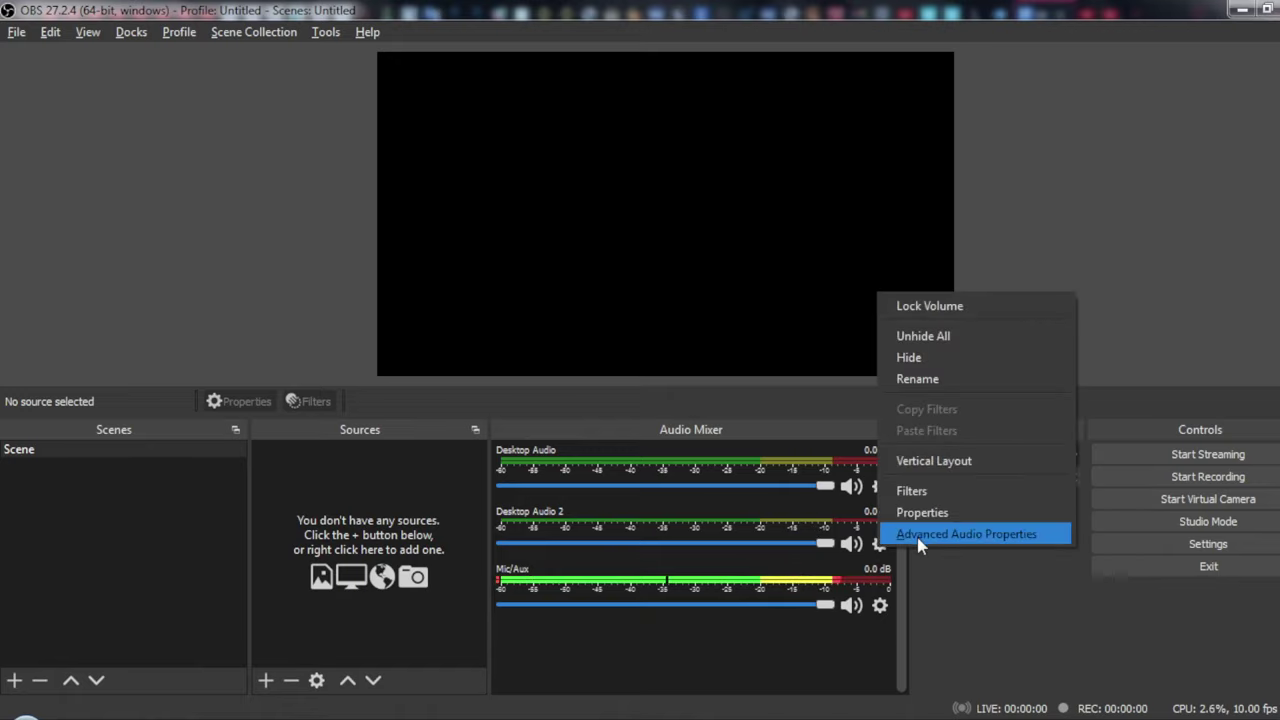
In Advanced Audio Properties, set Desktop Audio to Monitor Only (mute output) and Desktop Audio 2 to Monitor and Output.
{"action": "left_click", "coordinate": [917, 536]}
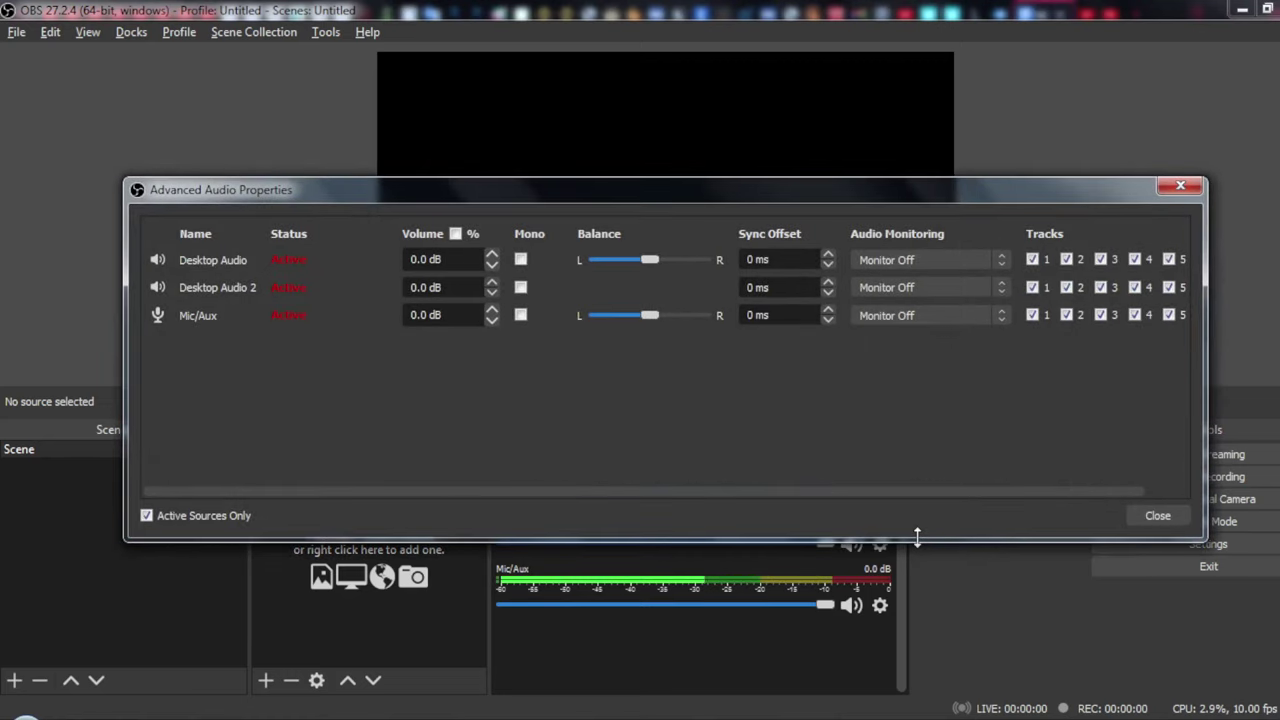
{"action": "left_click", "coordinate": [1180, 186]}
{"action": "right_click", "coordinate": [893, 580]}
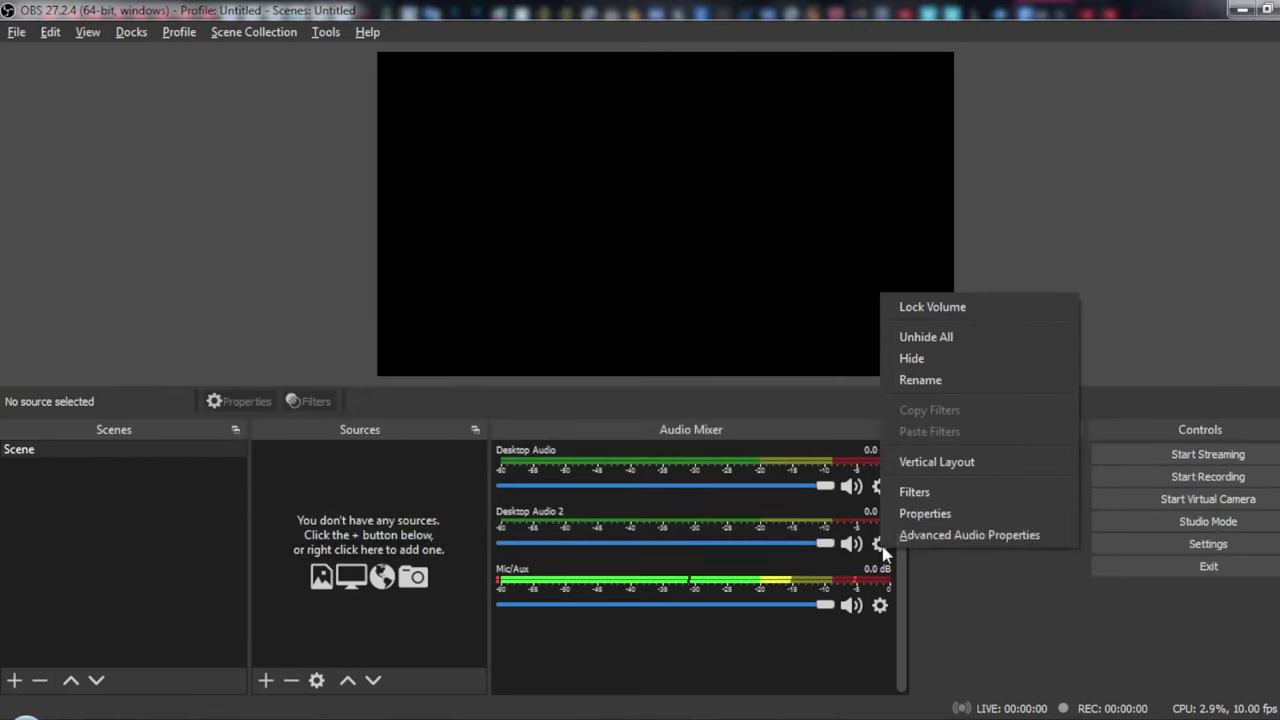
{"action": "left_click", "coordinate": [920, 536]}
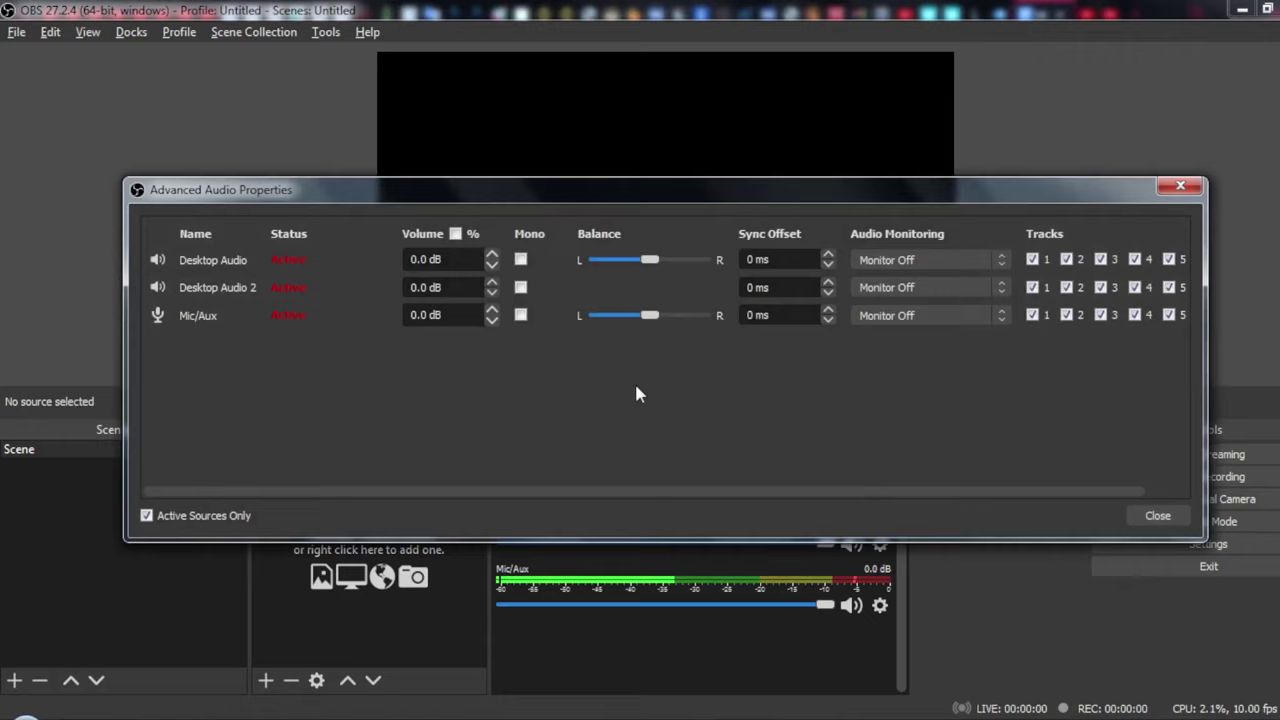
{"action": "left_click", "coordinate": [903, 262]}
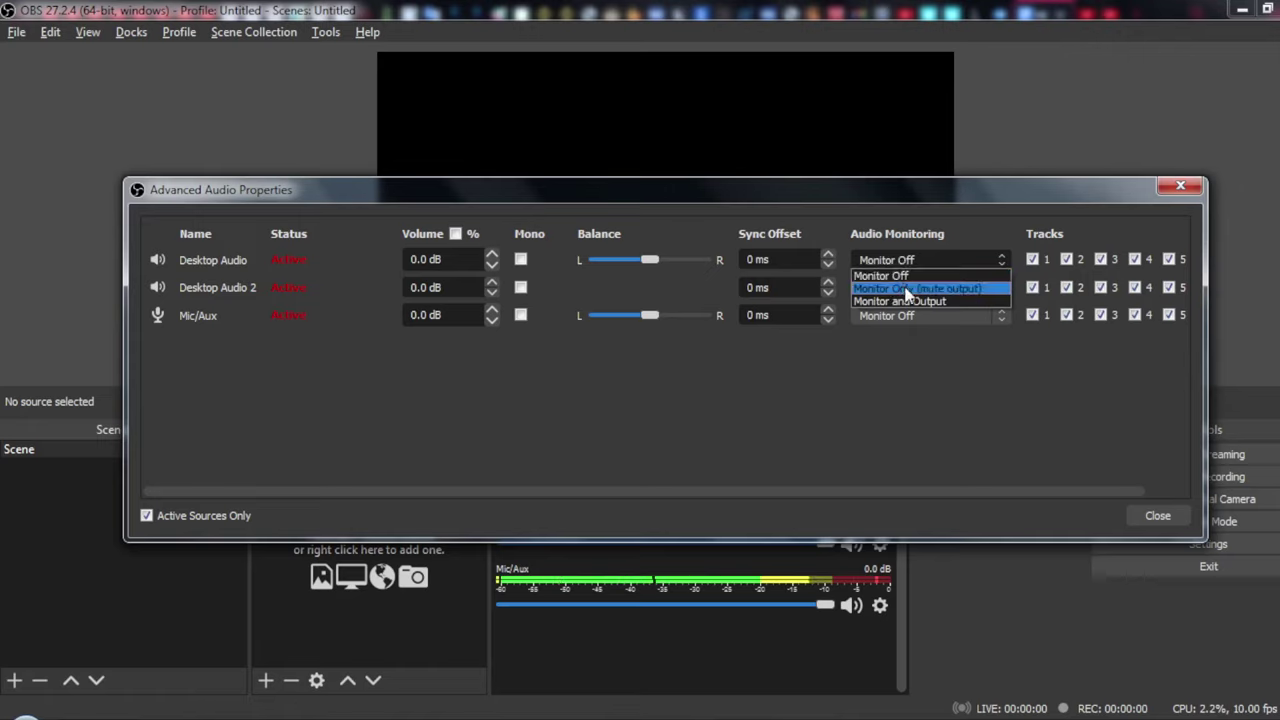
{"action": "left_click", "coordinate": [916, 290]}
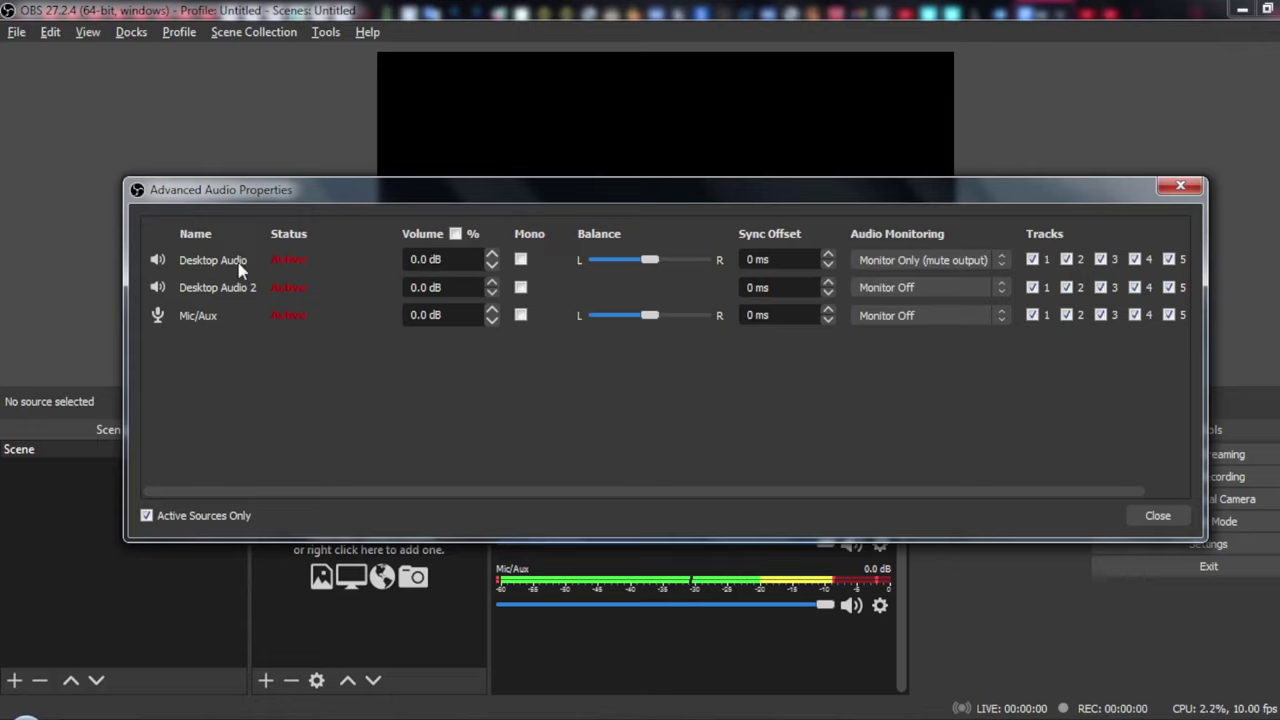
{"action": "left_click", "coordinate": [925, 288]}
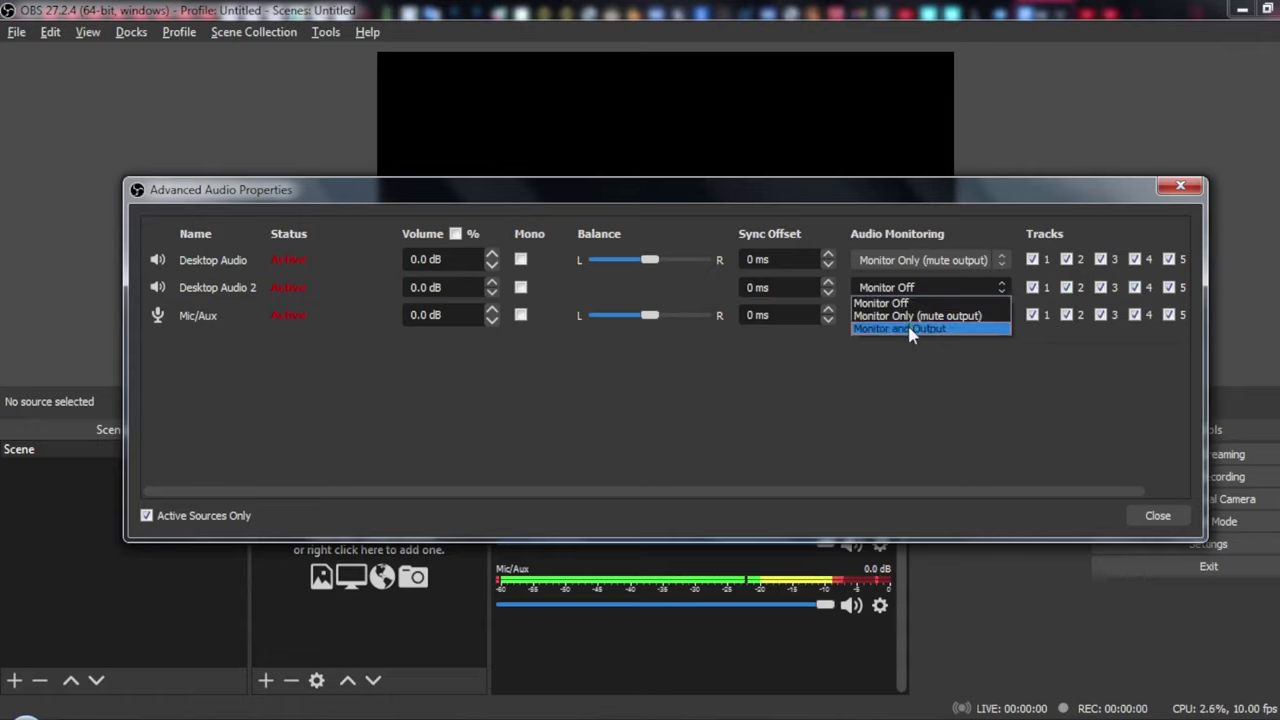
{"action": "left_click", "coordinate": [908, 330]}
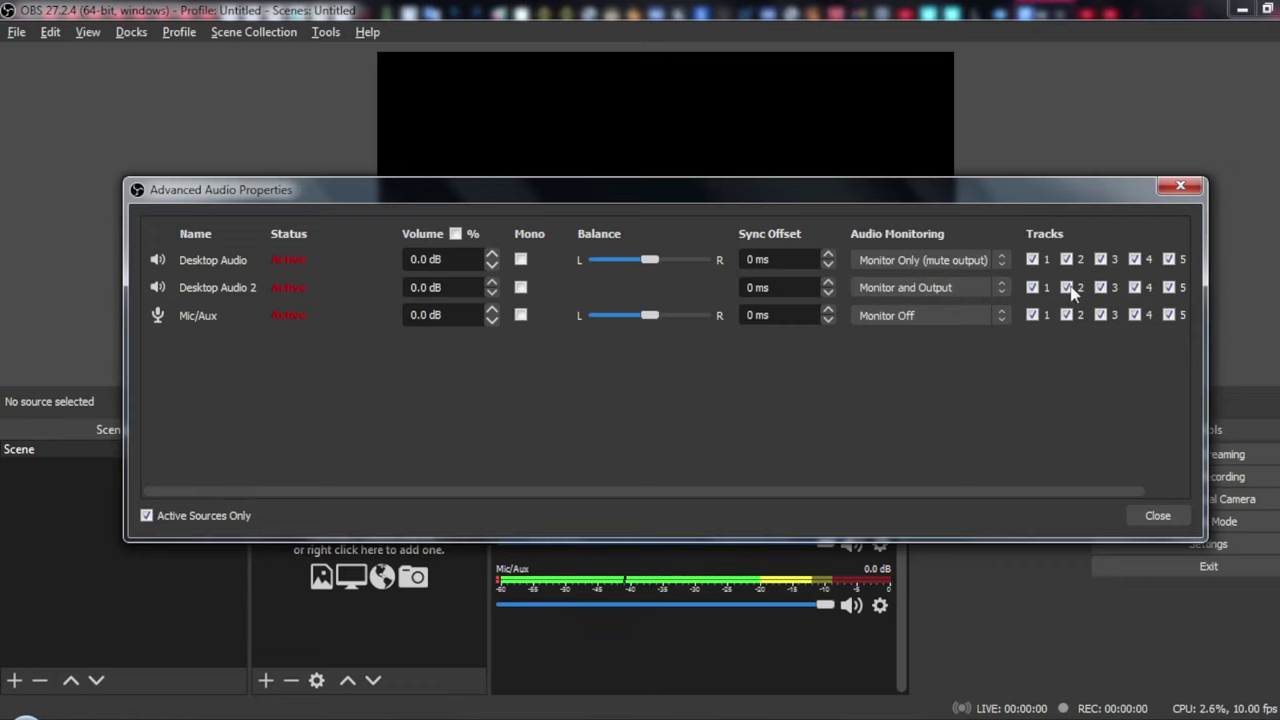
{"action": "left_click", "coordinate": [1157, 515]}
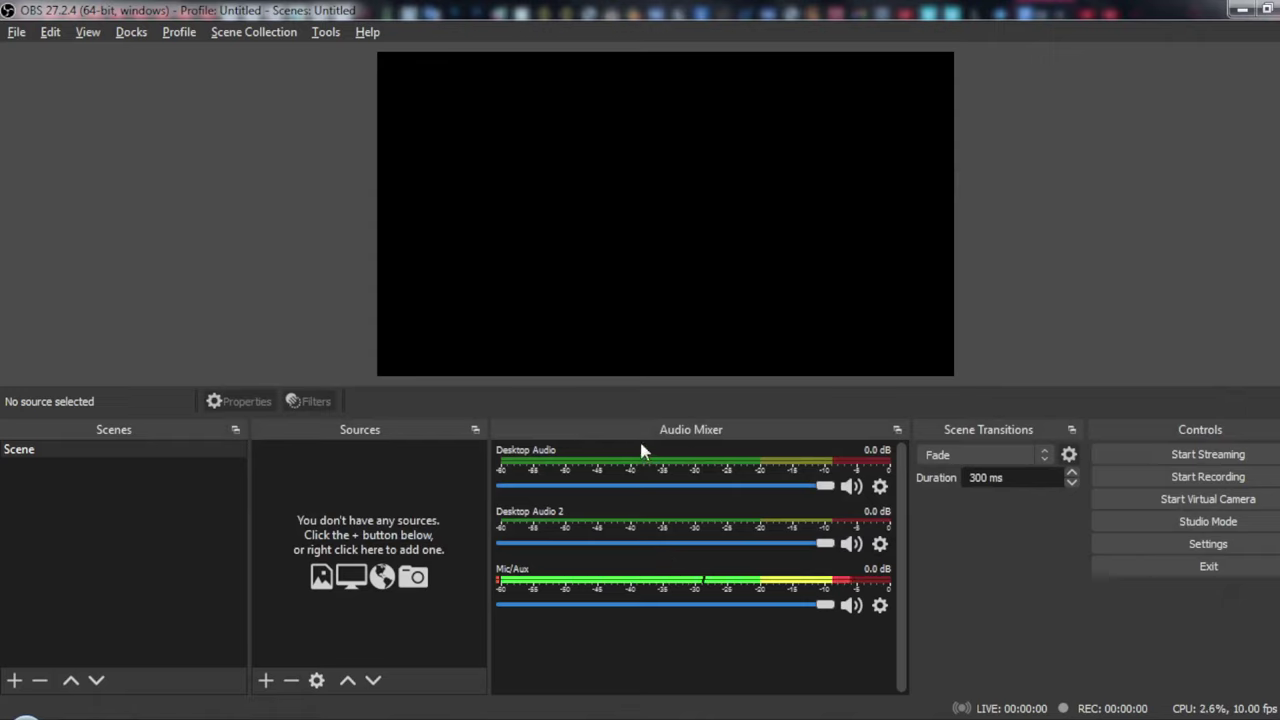
Mute Desktop Audio, then briefly check Desktop Audio 2's properties and advanced audio settings.
{"action": "left_click", "coordinate": [851, 485]}
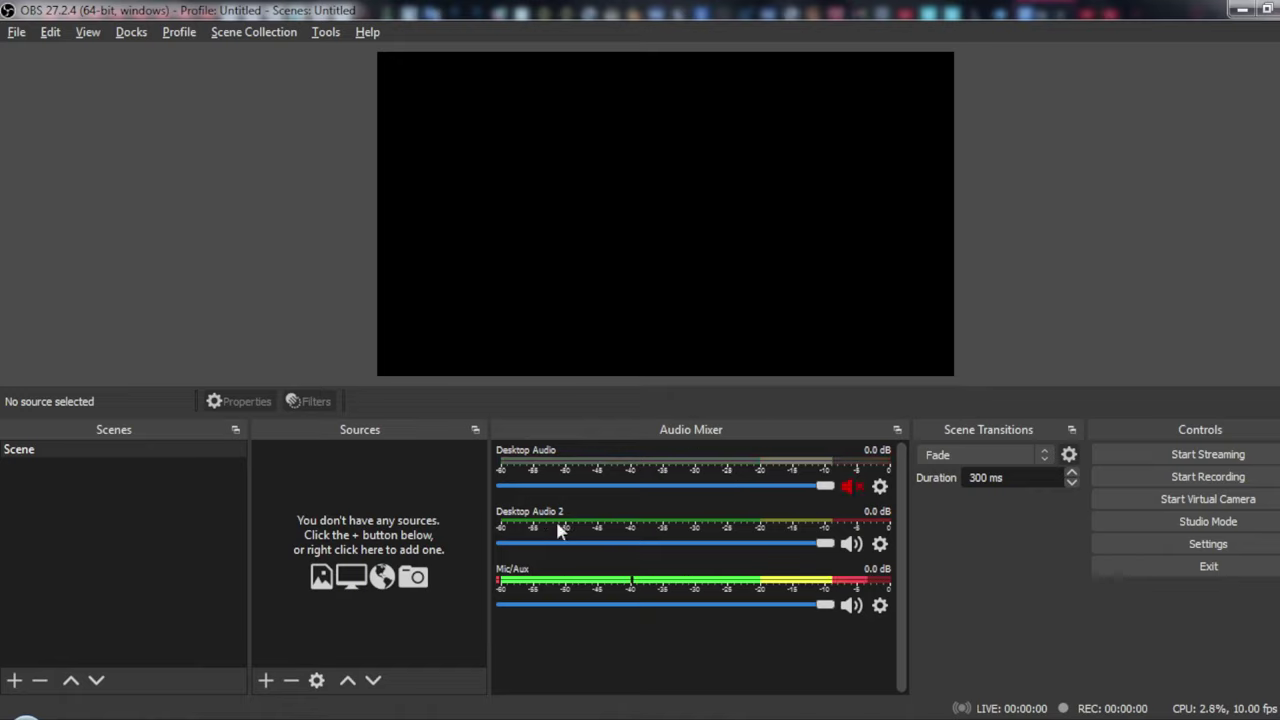
{"action": "left_click", "coordinate": [879, 544]}
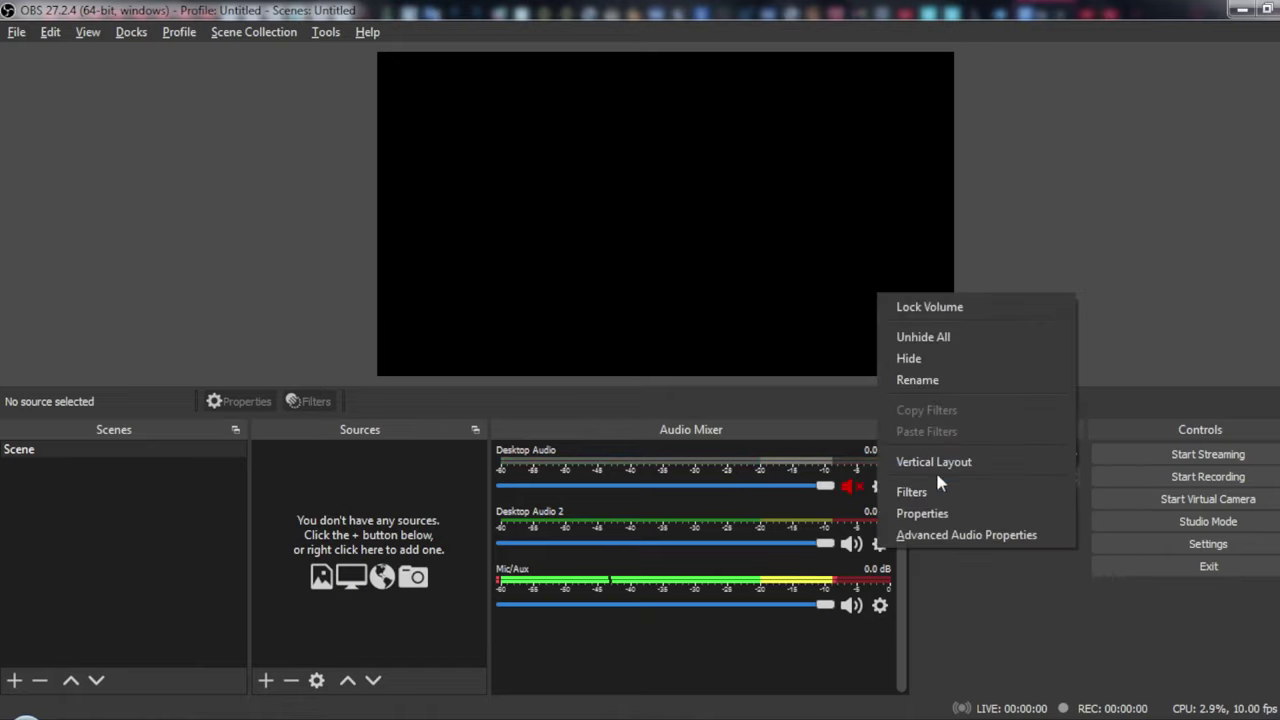
{"action": "left_click", "coordinate": [938, 513]}
{"action": "key", "text": "Escape"}
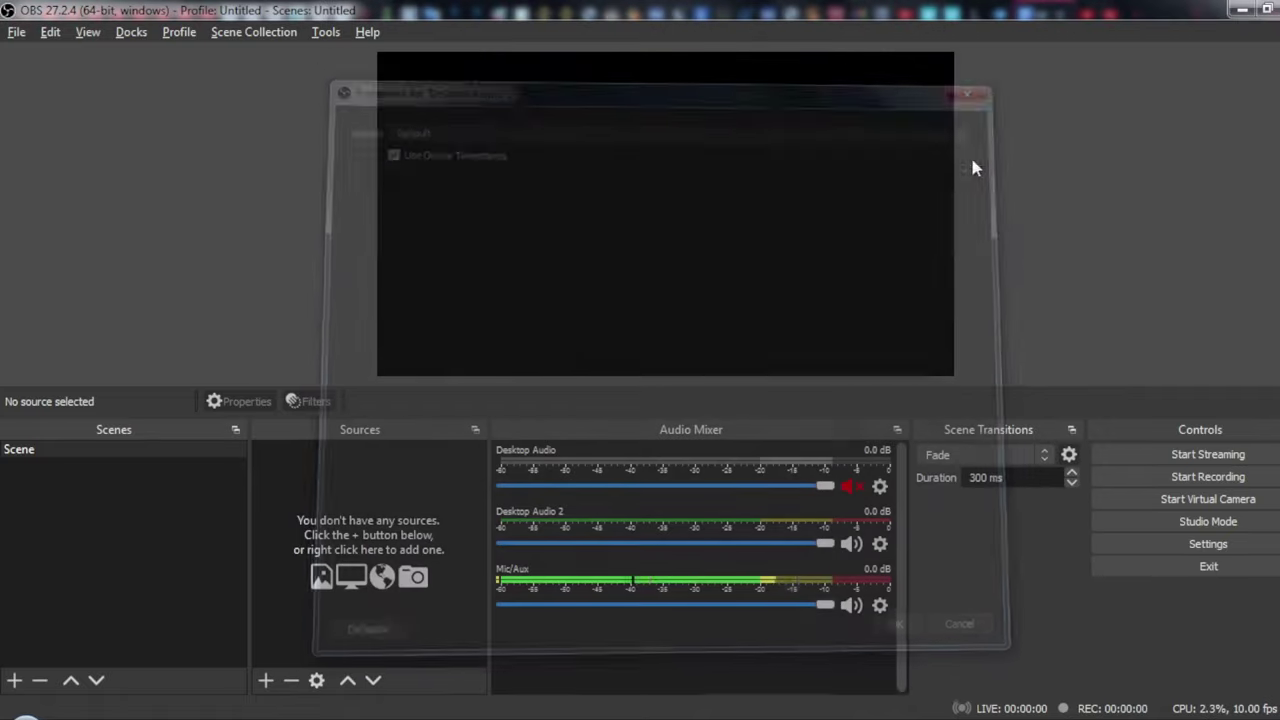
{"action": "left_click", "coordinate": [888, 545]}
{"action": "left_click", "coordinate": [936, 528]}
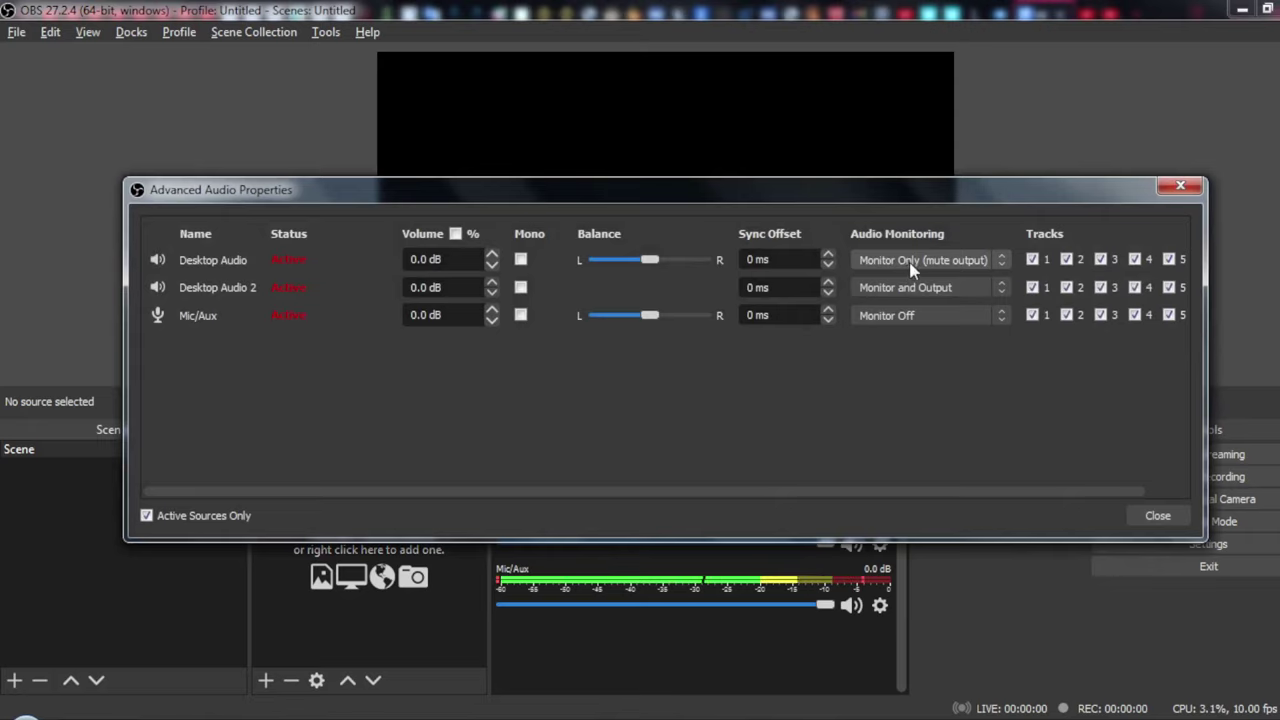
{"action": "left_click", "coordinate": [1180, 186]}
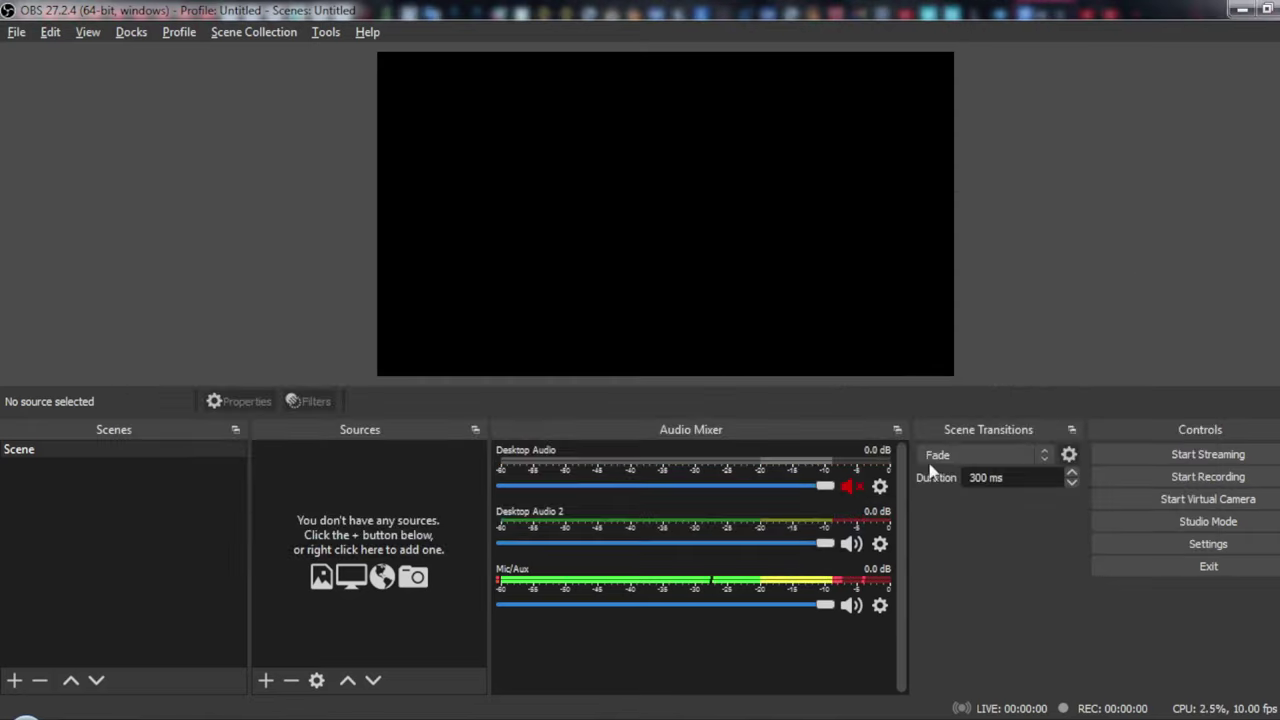
In Desktop Audio 2's properties, choose the Haut-parleurs (Realtek High Definition Audio) device.
{"action": "left_click", "coordinate": [880, 545]}
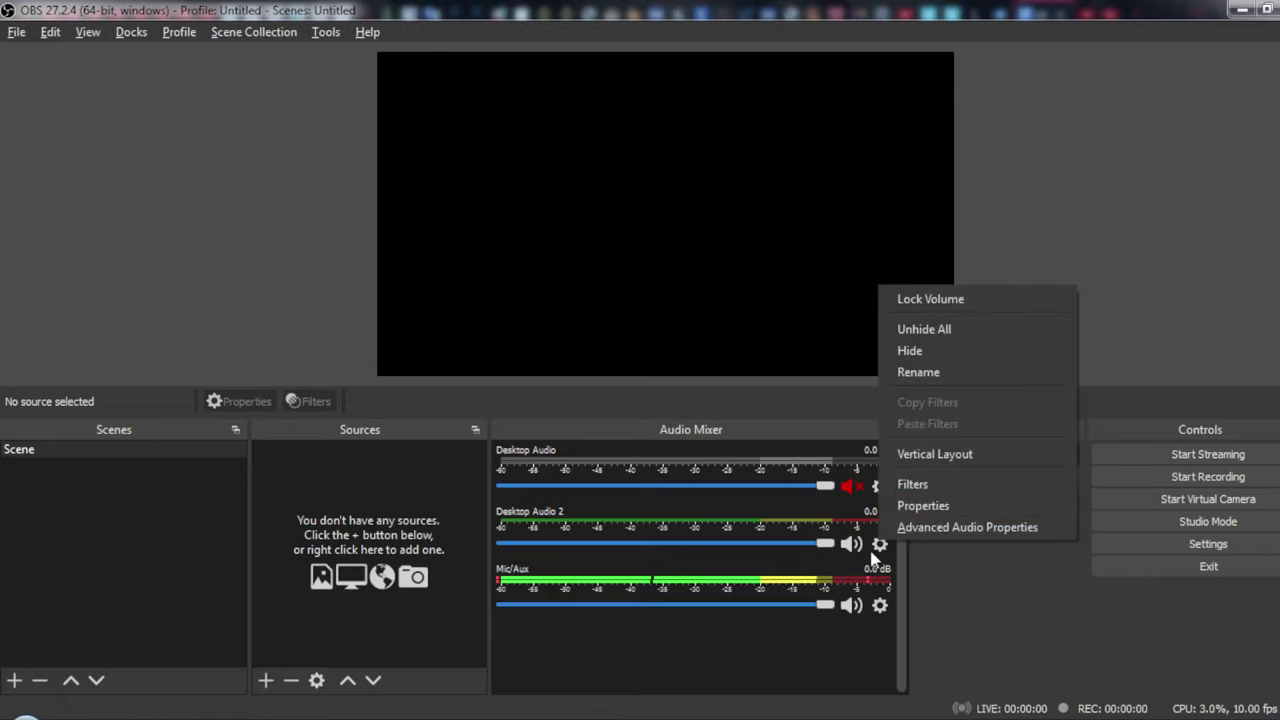
{"action": "left_click", "coordinate": [924, 506]}
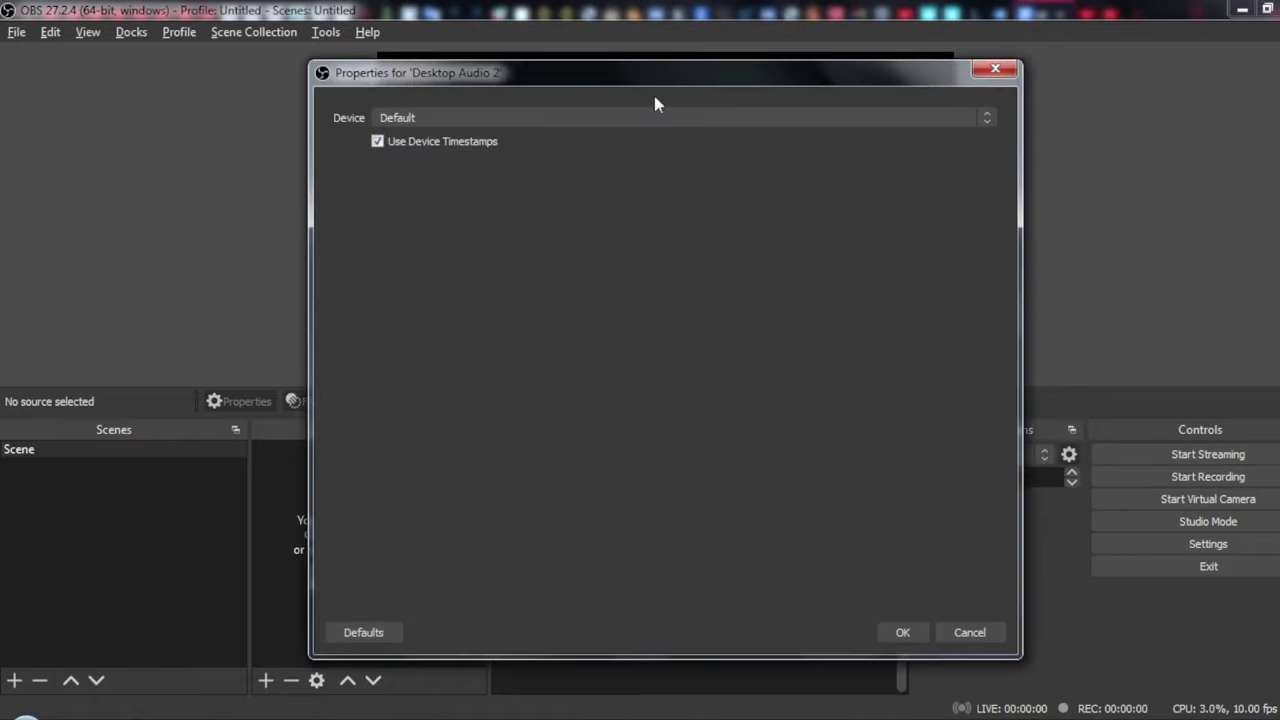
{"action": "left_click", "coordinate": [405, 118]}
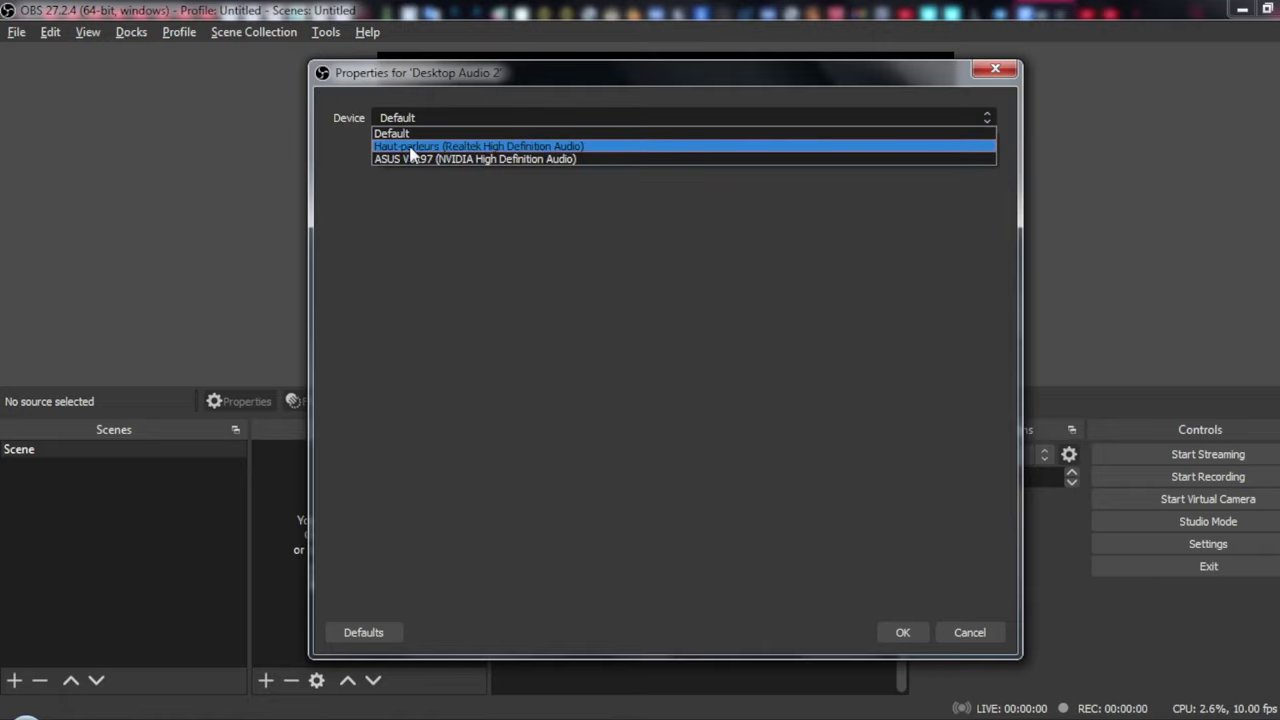
{"action": "left_click", "coordinate": [411, 148]}
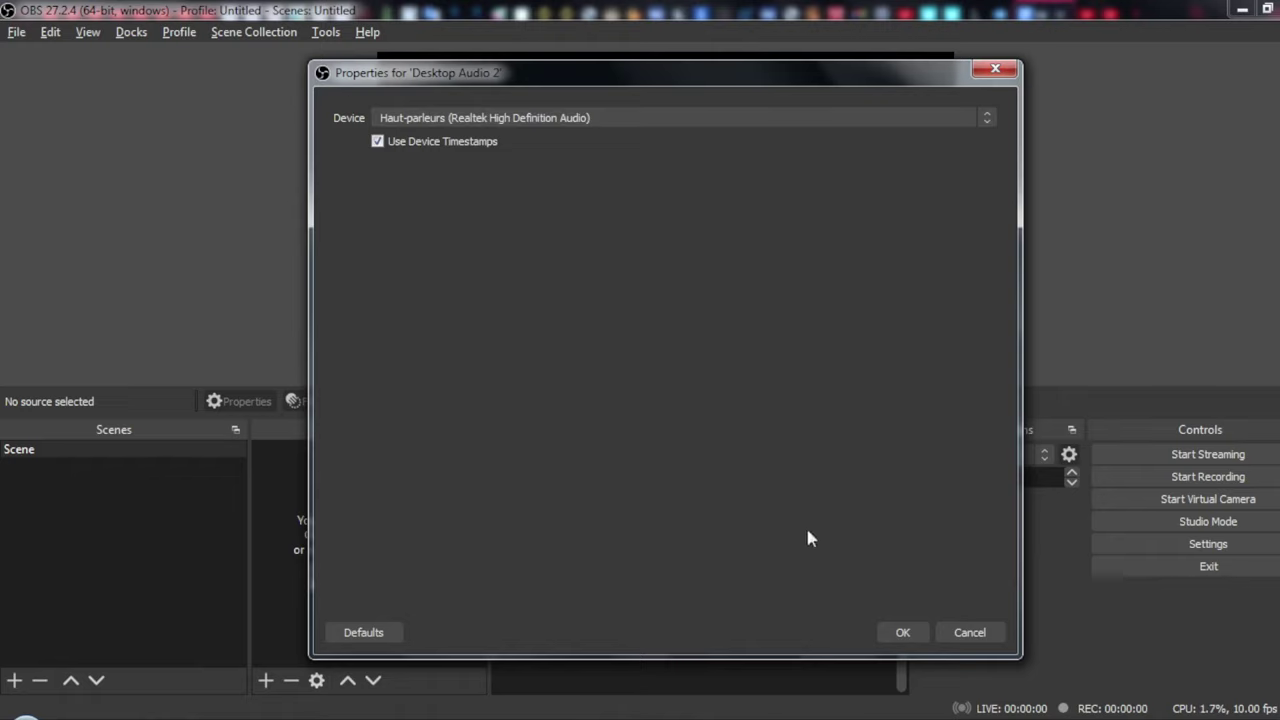
{"action": "left_click", "coordinate": [910, 633]}
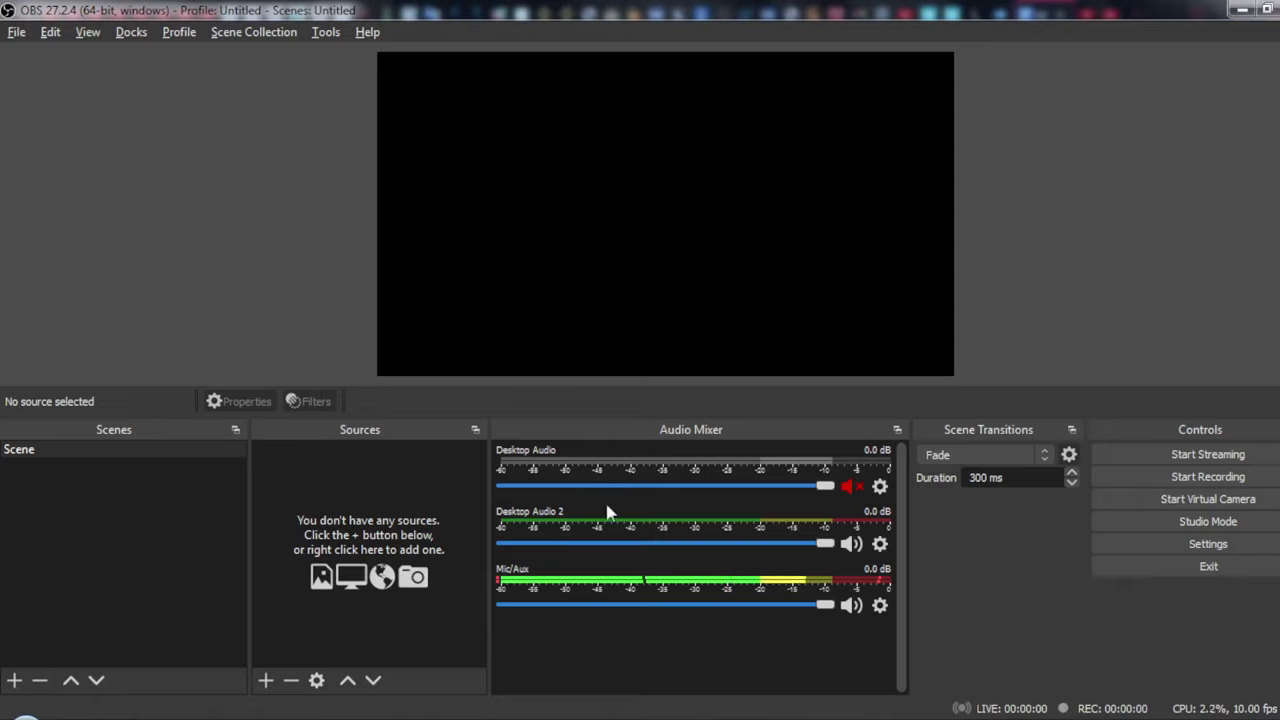
Change Desktop Audio to capture from ASUS VS197 (NVIDIA High Definition Audio), then unmute it in the mixer.
{"action": "left_click", "coordinate": [879, 488]}
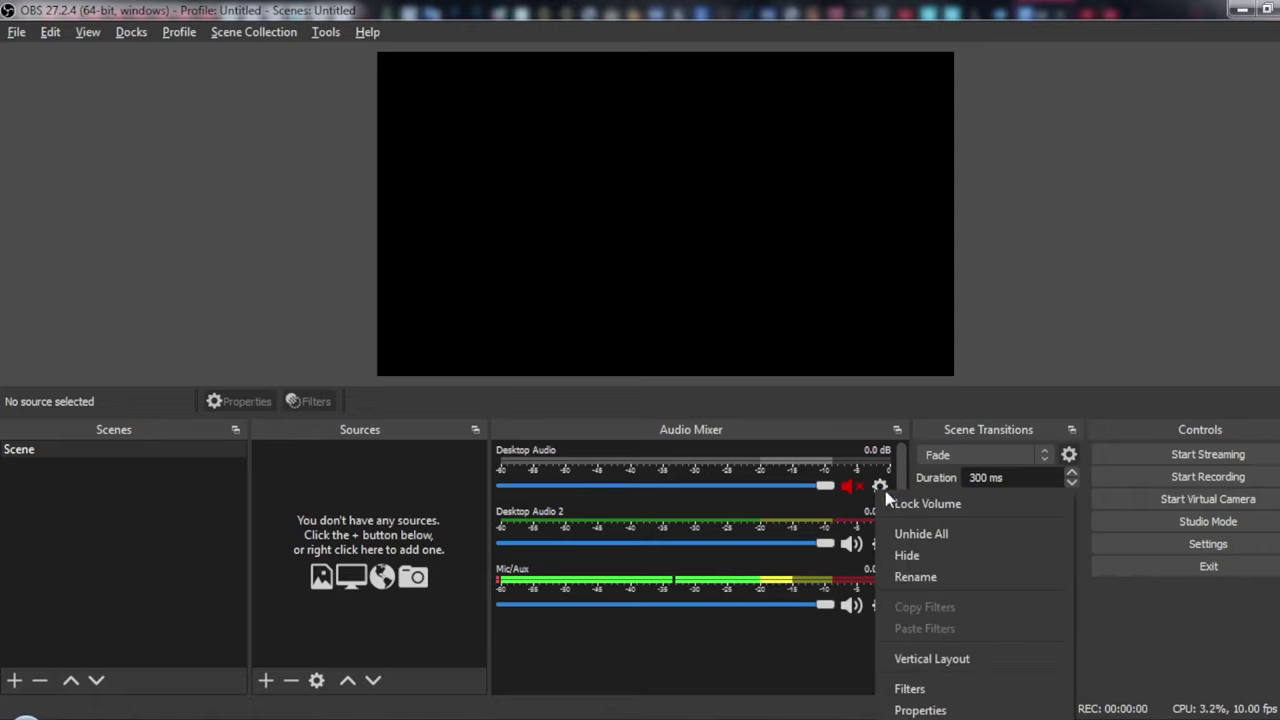
{"action": "left_click", "coordinate": [903, 711]}
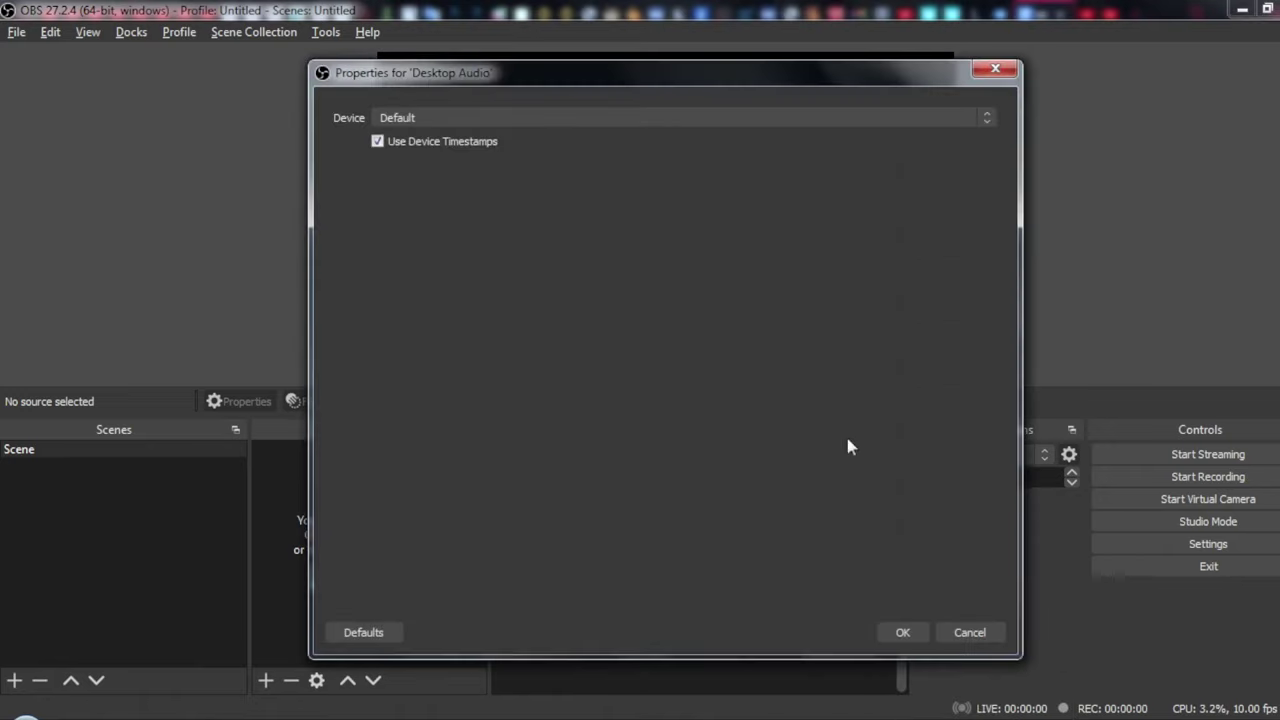
{"action": "left_click", "coordinate": [486, 118]}
{"action": "left_click", "coordinate": [433, 157]}
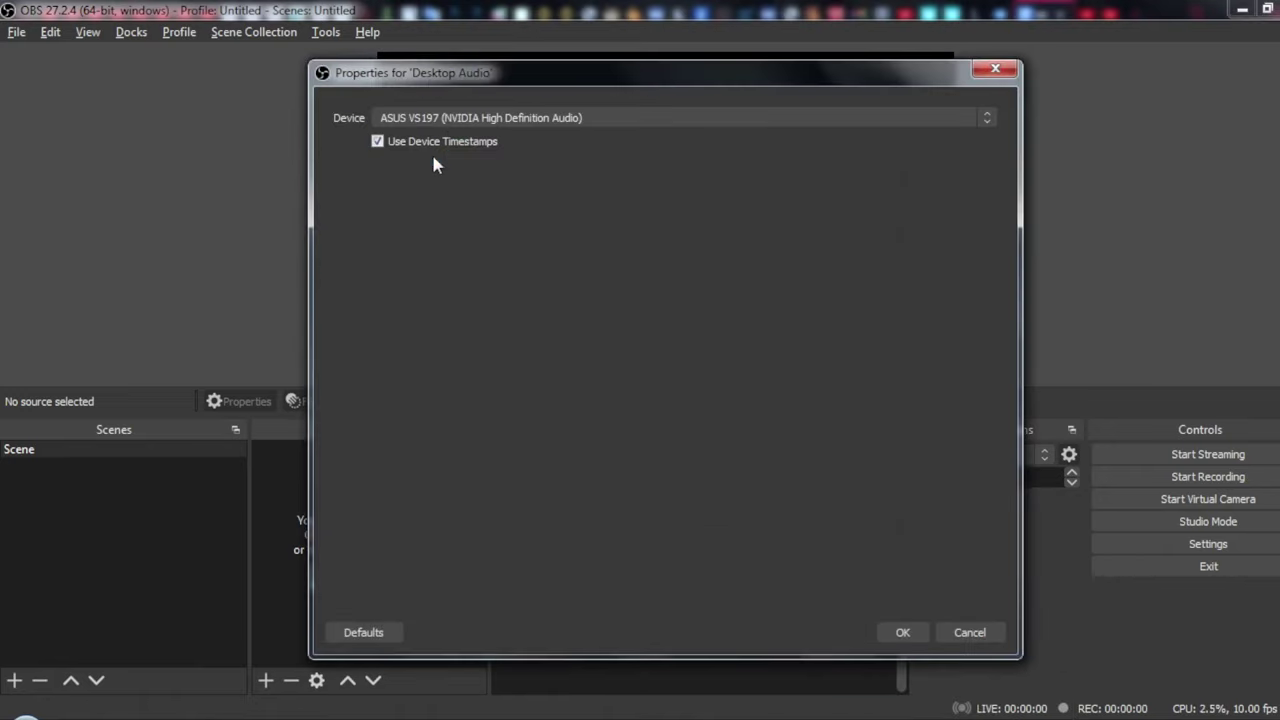
{"action": "left_click", "coordinate": [900, 633]}
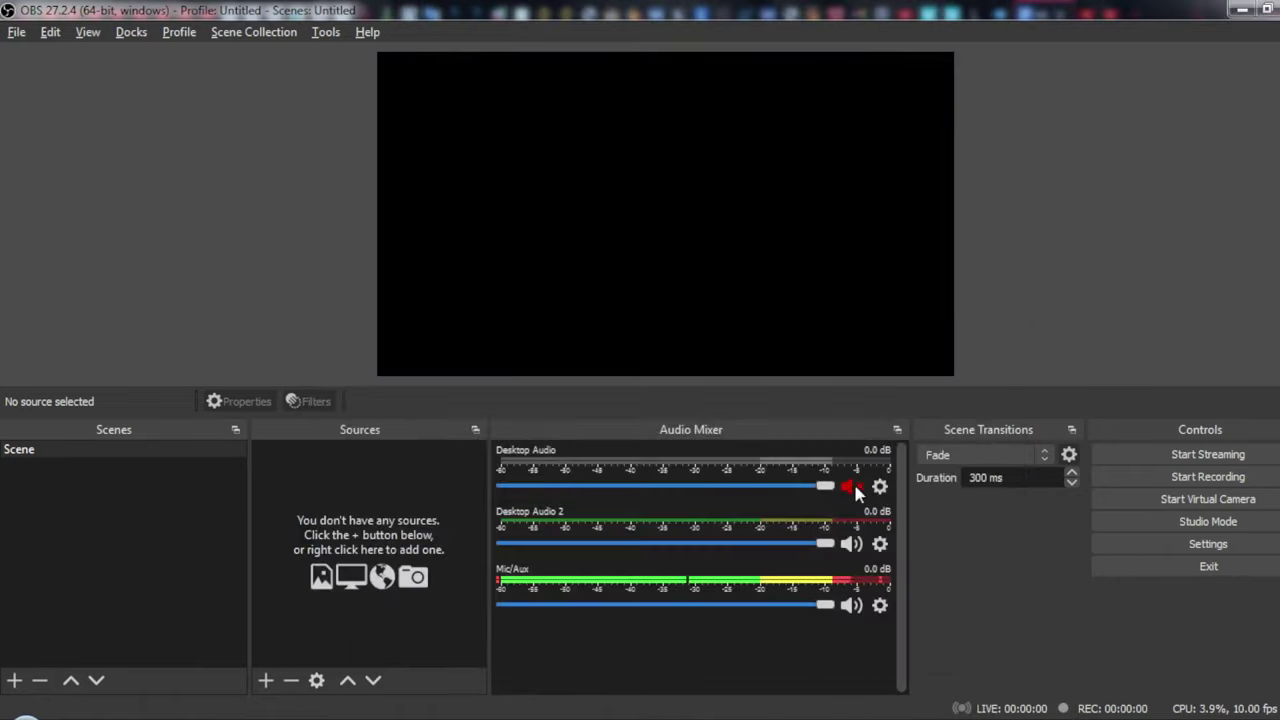
{"action": "left_click", "coordinate": [851, 487]}
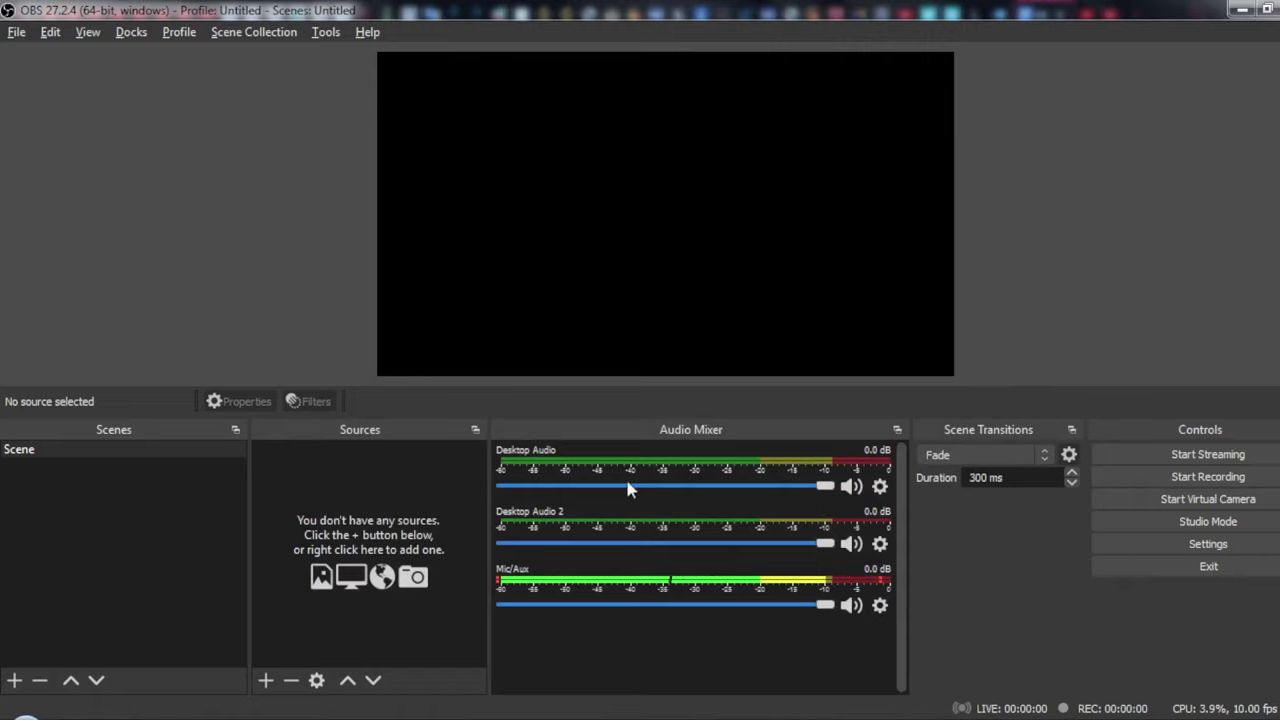